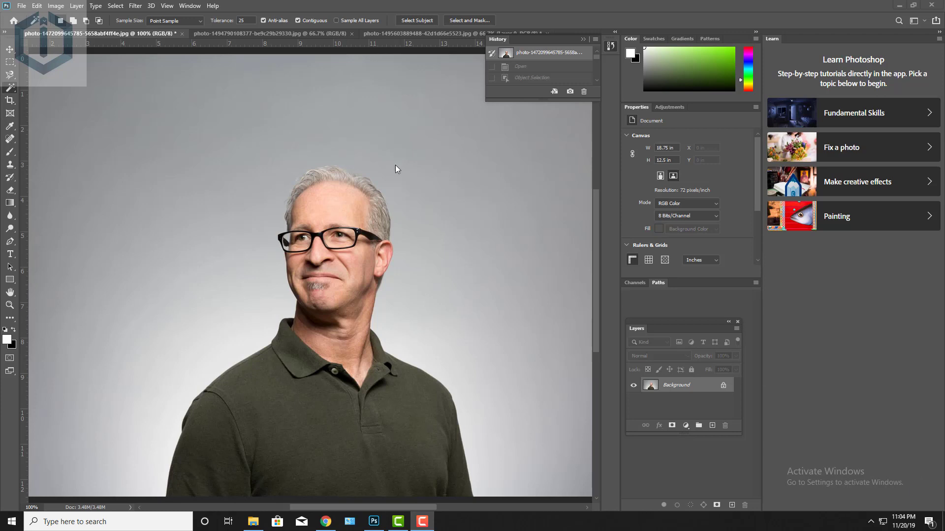
click(8, 78)
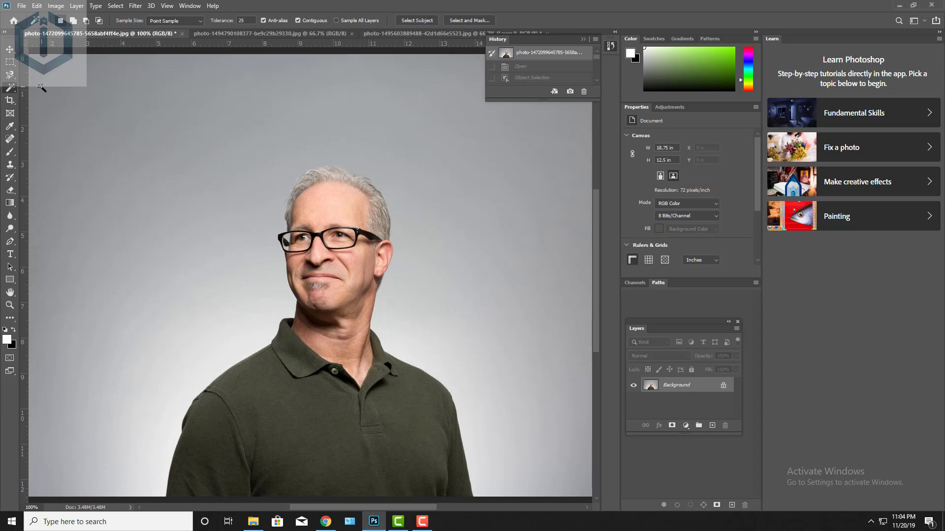
click(10, 76)
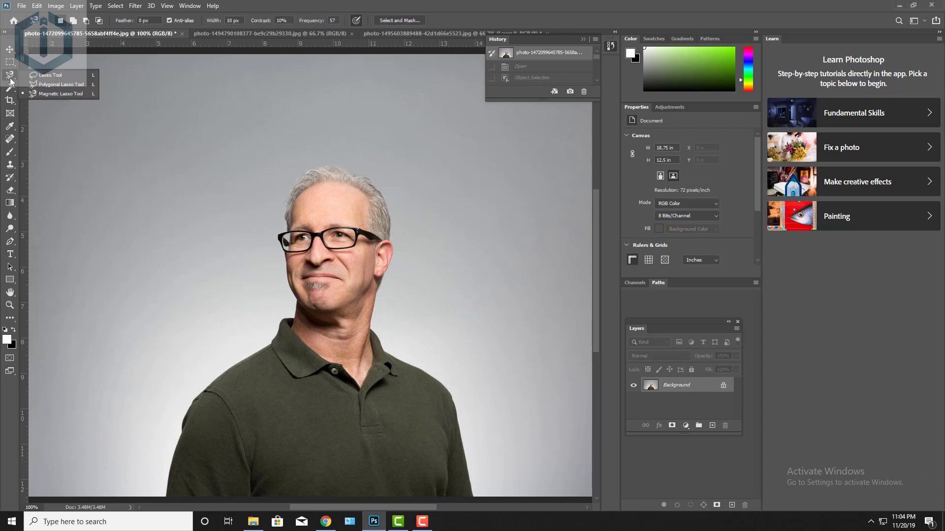
click(78, 94)
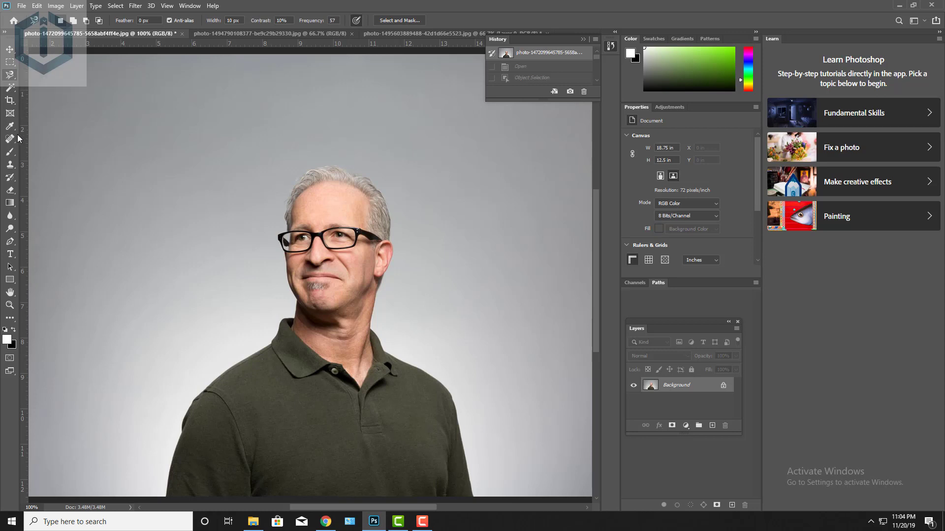
click(12, 92)
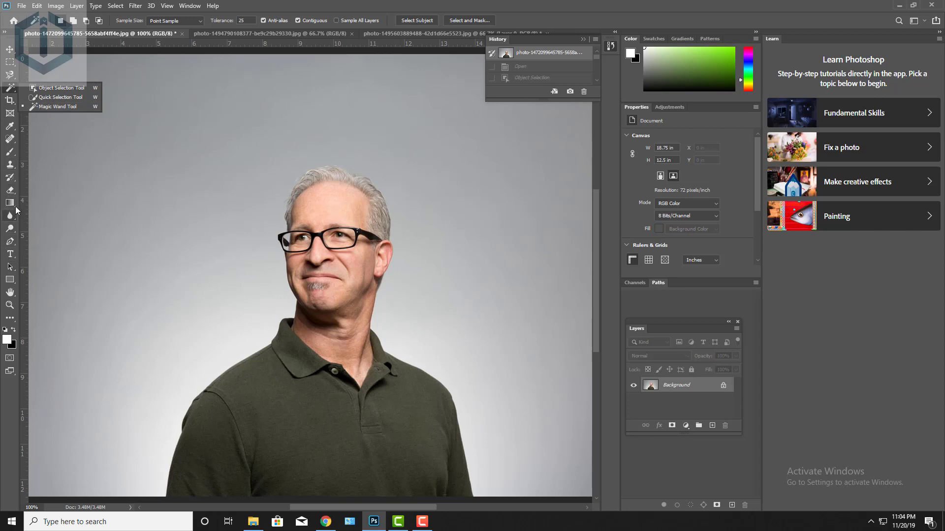
drag(10, 190, 31, 193)
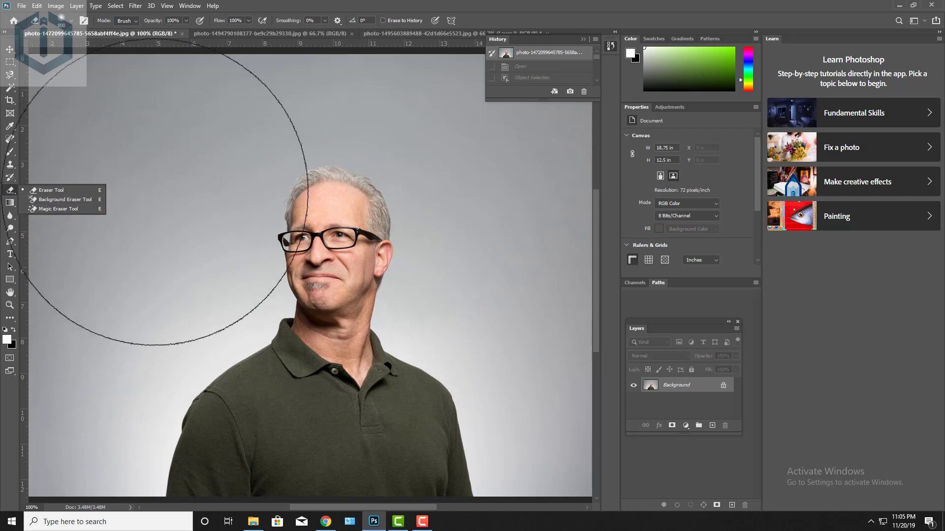
click(9, 49)
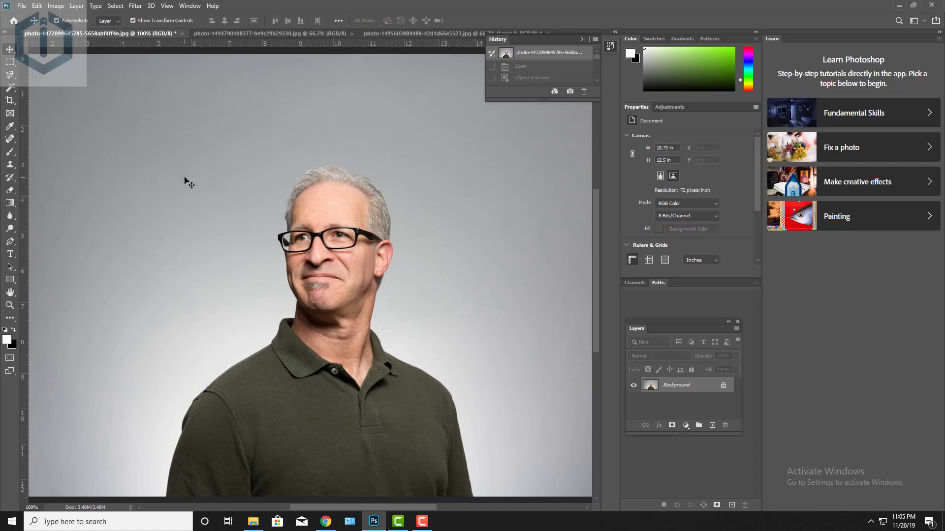
Step: Select the man with the Object Selection tool in Rectangle mode by framing his whole figure
click(10, 87)
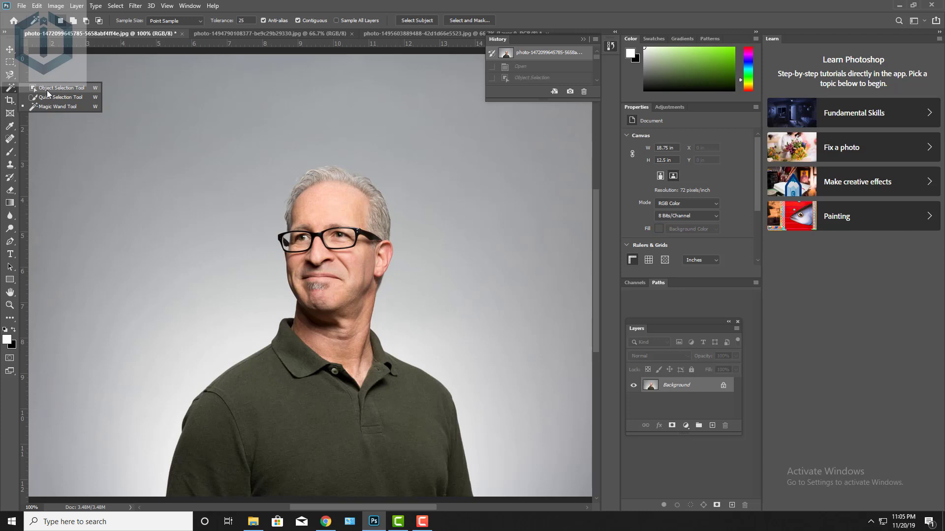
click(79, 89)
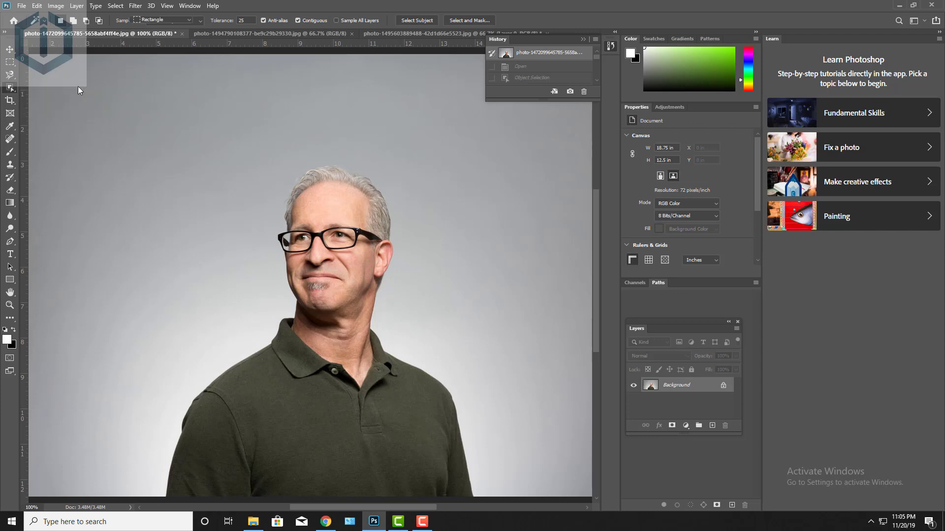
key(ctrl+minus)
key(ctrl+minus)
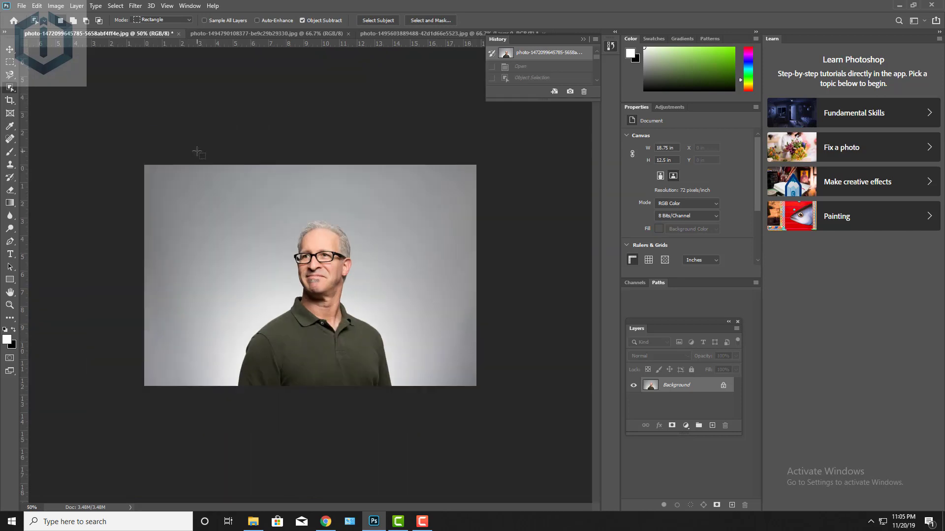
key(ctrl+plus)
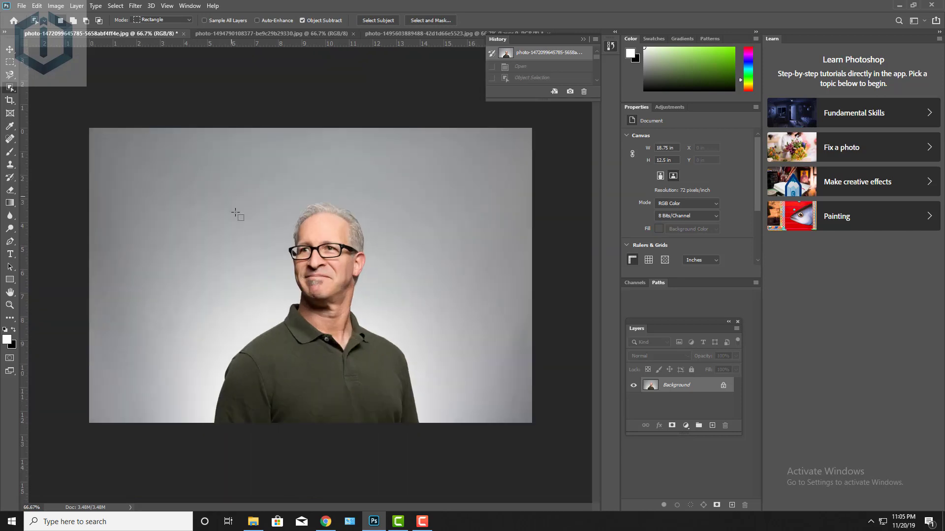
drag(209, 120, 424, 424)
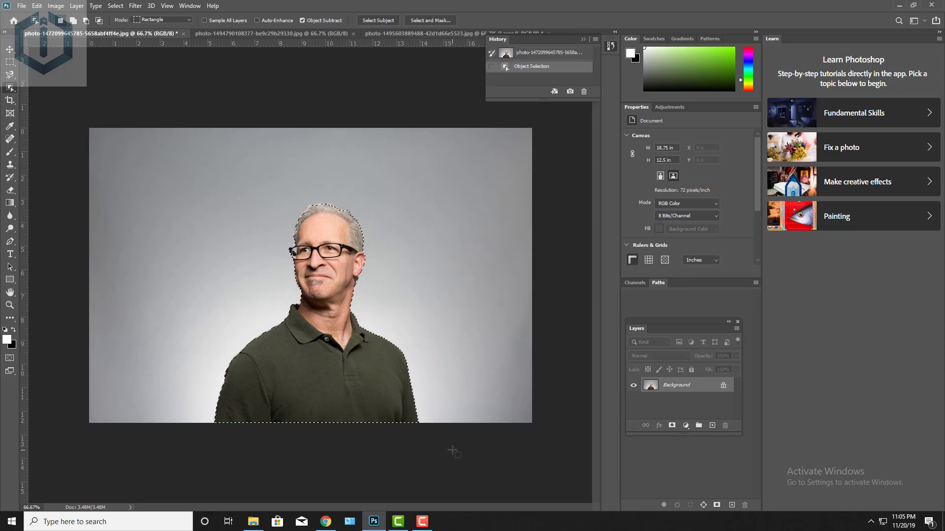
Step: Check the selection outline around the man's head up close and clear the selection
key(ctrl+plus)
key(ctrl+plus)
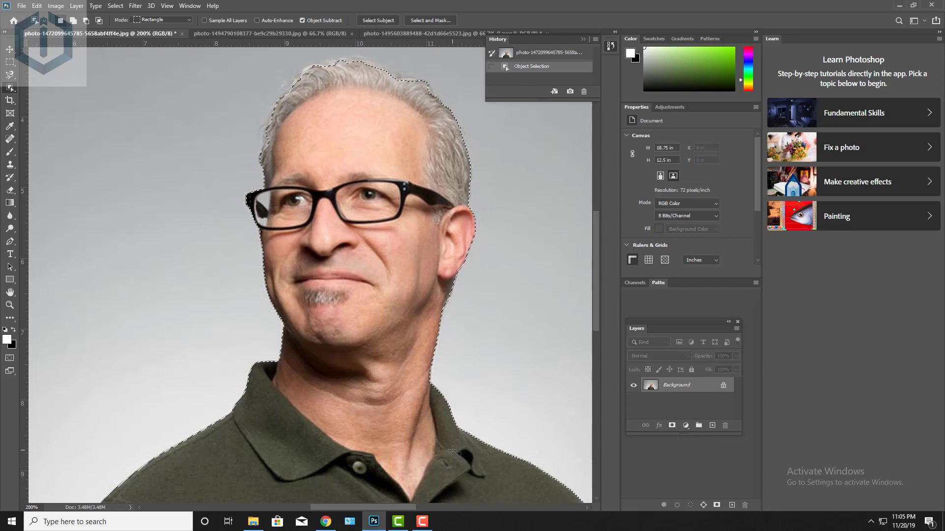
key(ctrl+minus)
key(ctrl+minus)
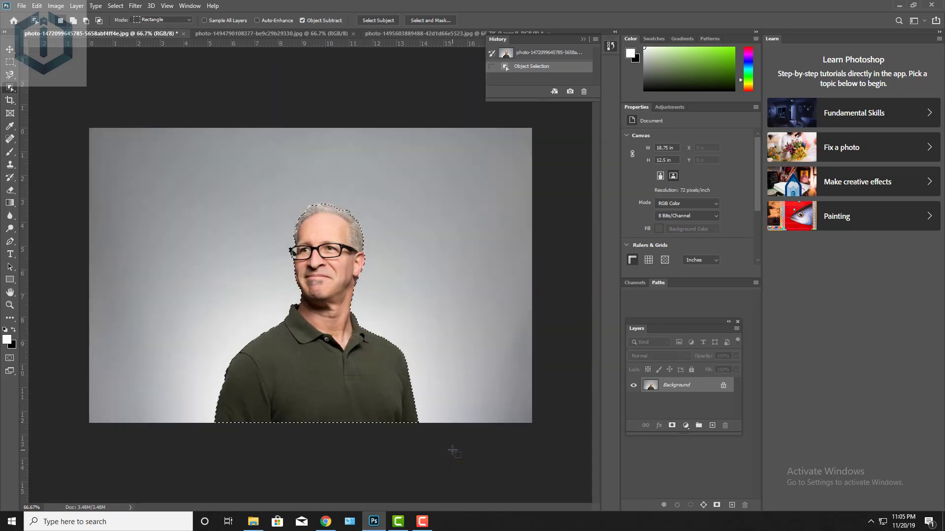
key(ctrl+d)
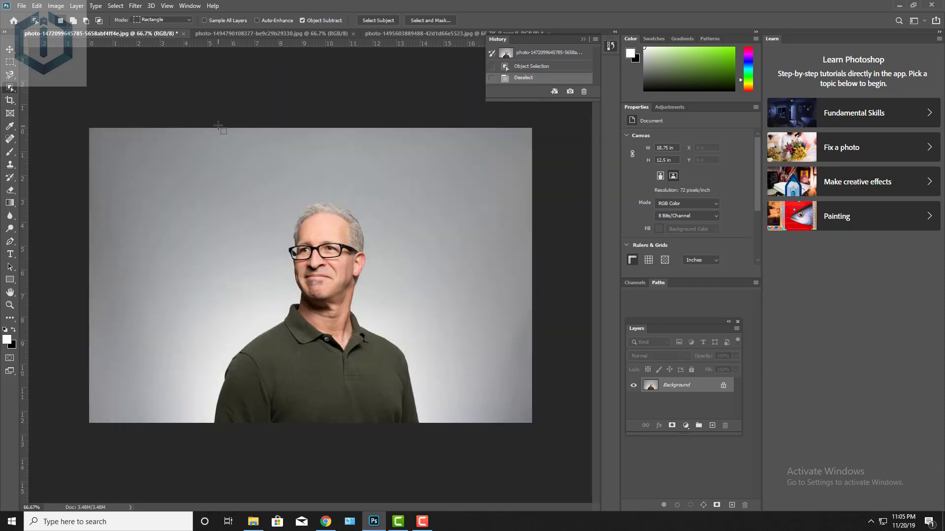
Step: Frame the man again with the Object Selection tool and examine the outline around his face and ear up close
drag(218, 128, 436, 452)
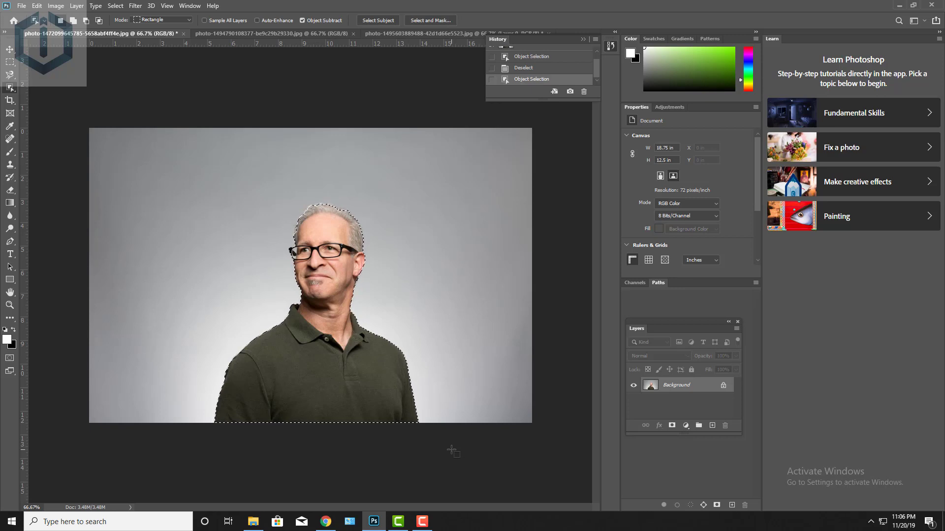
key(ctrl+plus)
key(ctrl+plus)
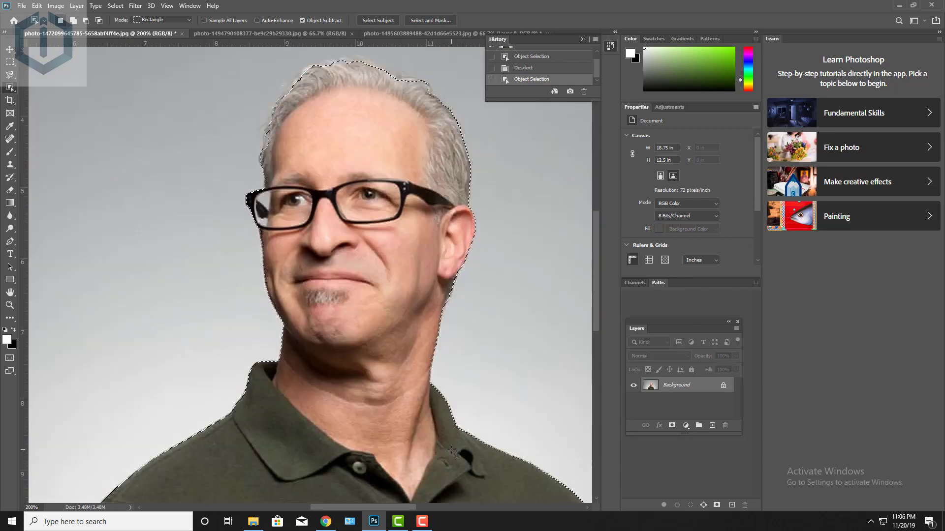
key(ctrl+plus)
drag(445, 259, 360, 252)
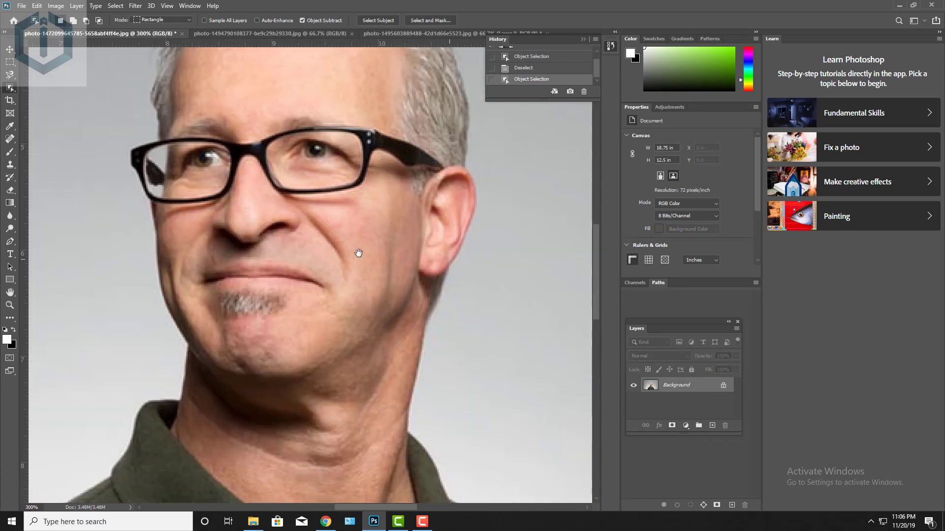
key(z)
alt+click(366, 258)
alt+click(370, 259)
alt+click(370, 259)
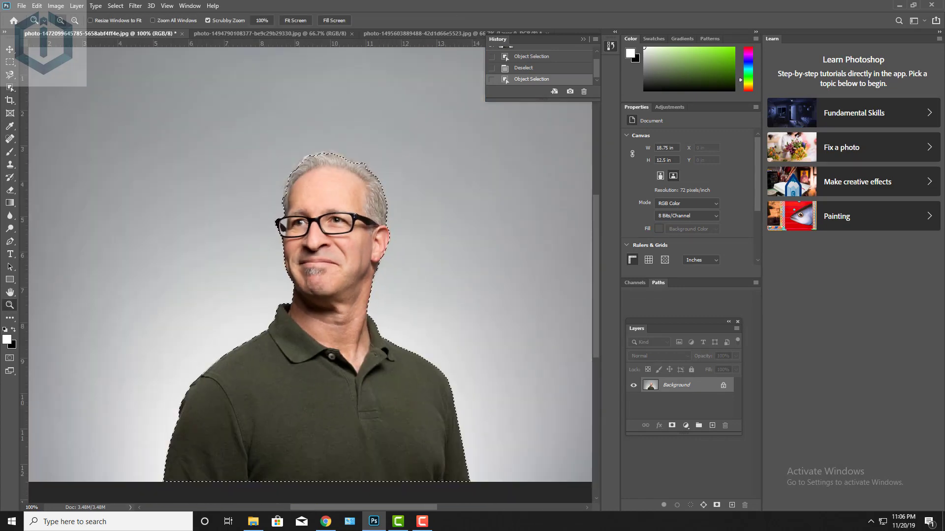
Step: Clear the selection around the man using the Rectangular Marquee tool
click(10, 62)
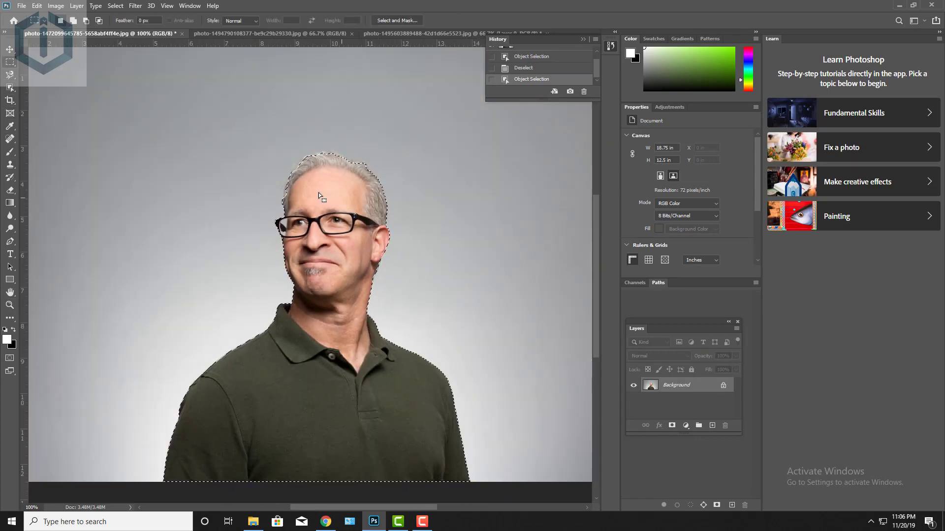
click(414, 247)
key(ctrl+minus)
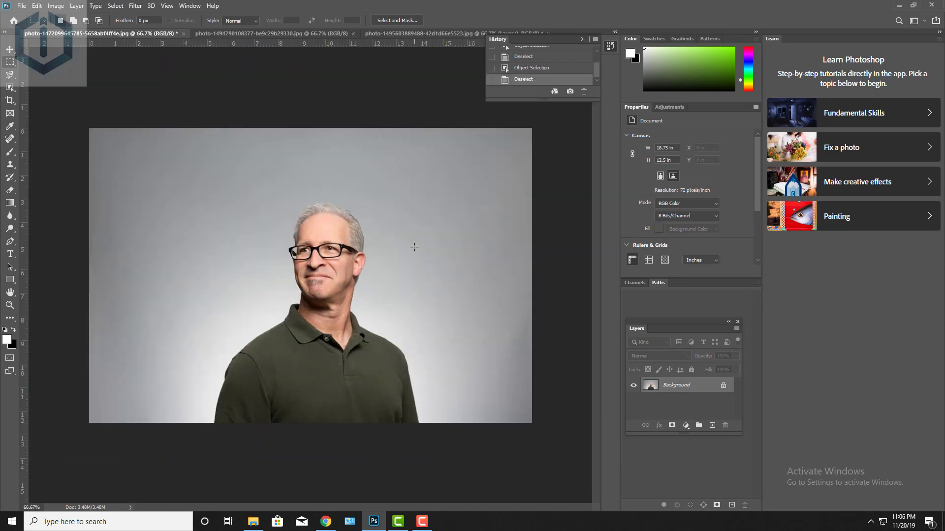
Step: Convert the locked Background into a regular layer named Layer 0
drag(760, 156, 762, 199)
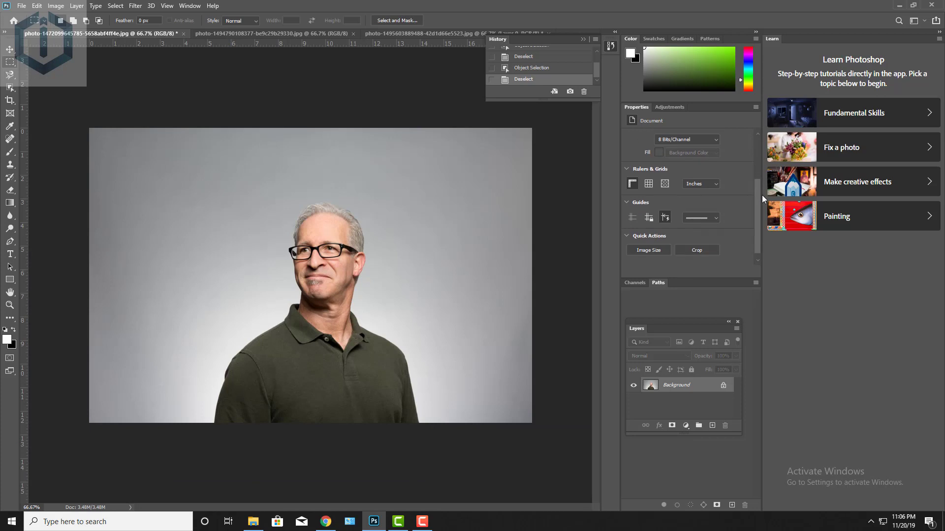
scroll(755, 235, up, 5)
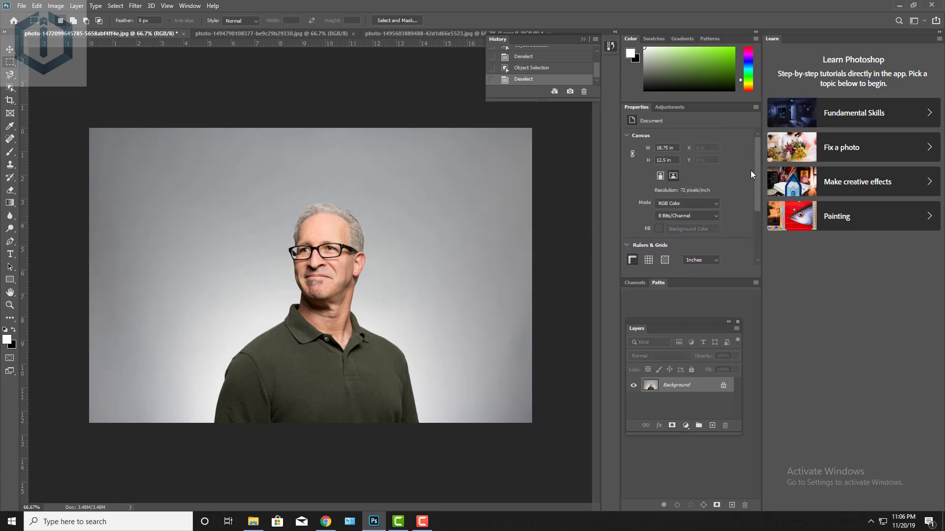
scroll(755, 204, down, 3)
scroll(759, 232, up, 3)
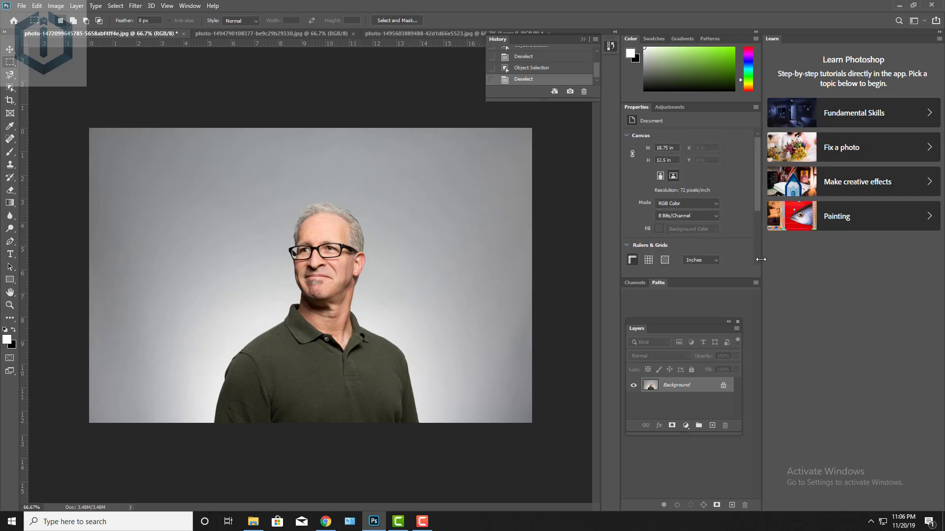
double_click(687, 387)
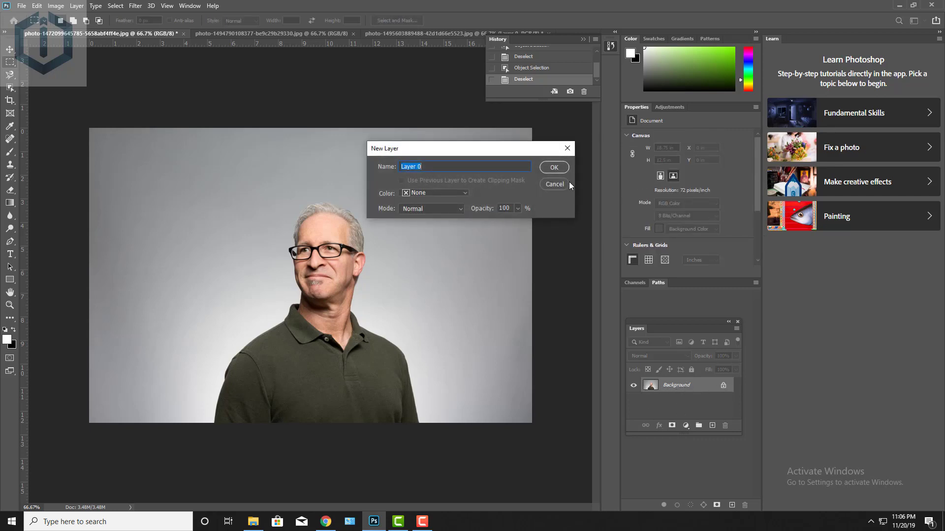
click(559, 168)
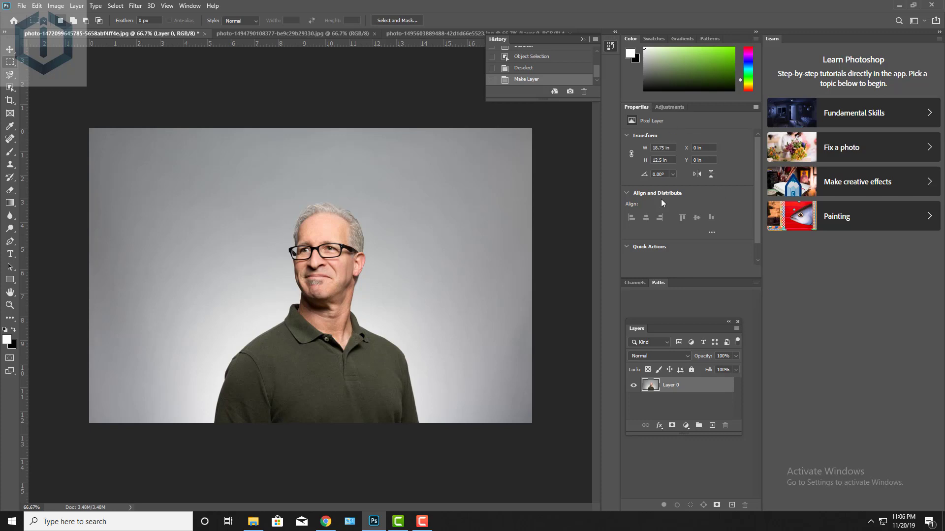
Step: Look through the layer's properties down to the Remove Background and Select Subject quick actions
click(670, 107)
click(641, 107)
click(663, 148)
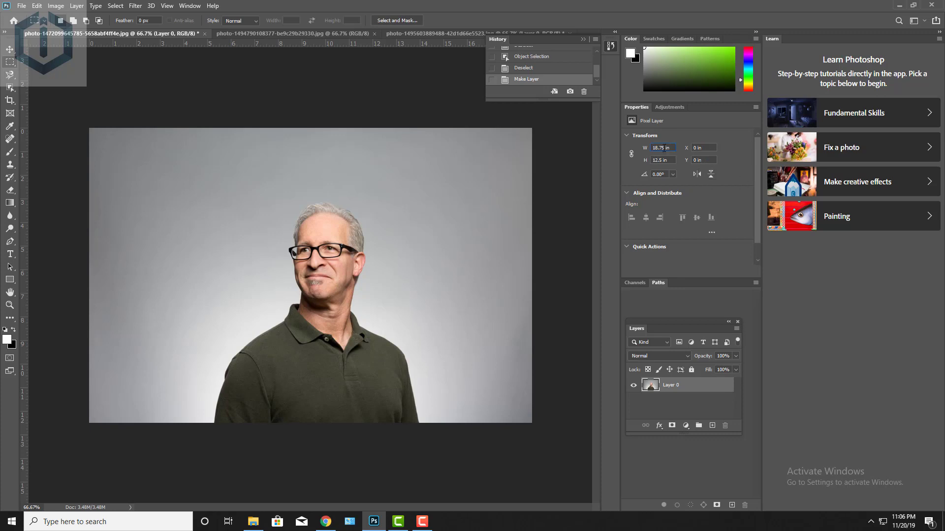
click(700, 148)
drag(755, 161, 754, 177)
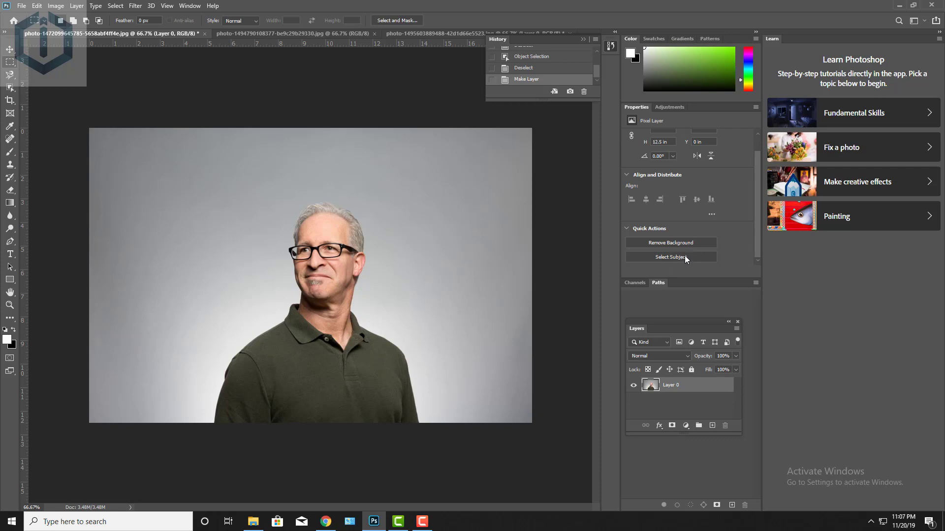
Step: Try the Object Selection tool with a loose frame around the man and with one spanning the whole photo
click(8, 89)
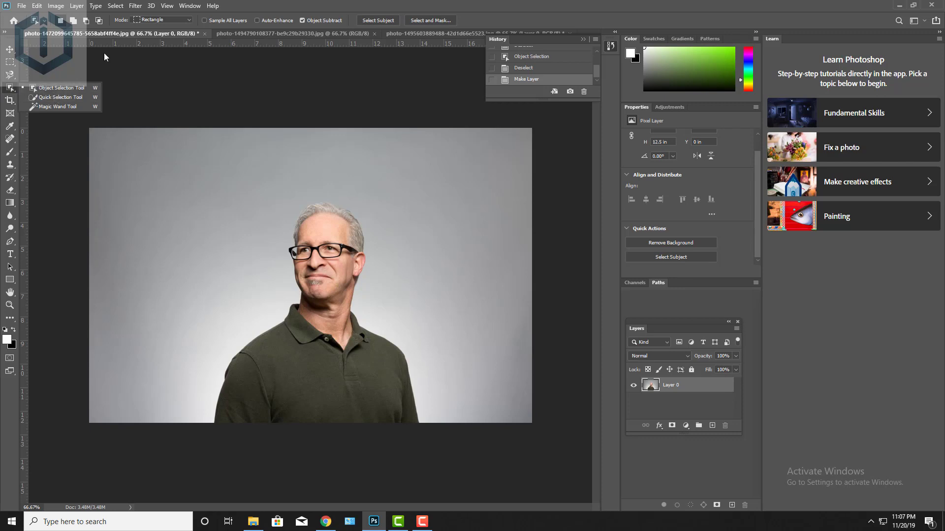
click(87, 90)
drag(179, 120, 450, 462)
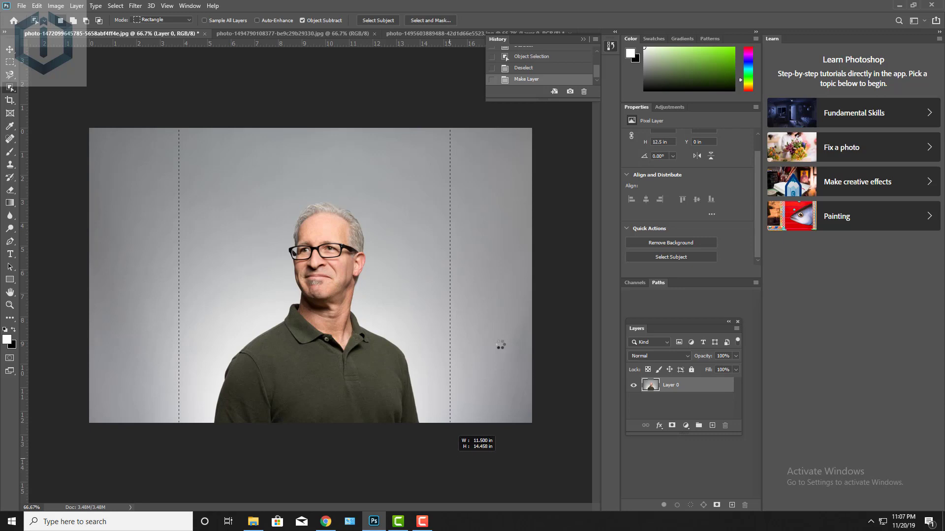
click(236, 208)
drag(54, 114, 554, 410)
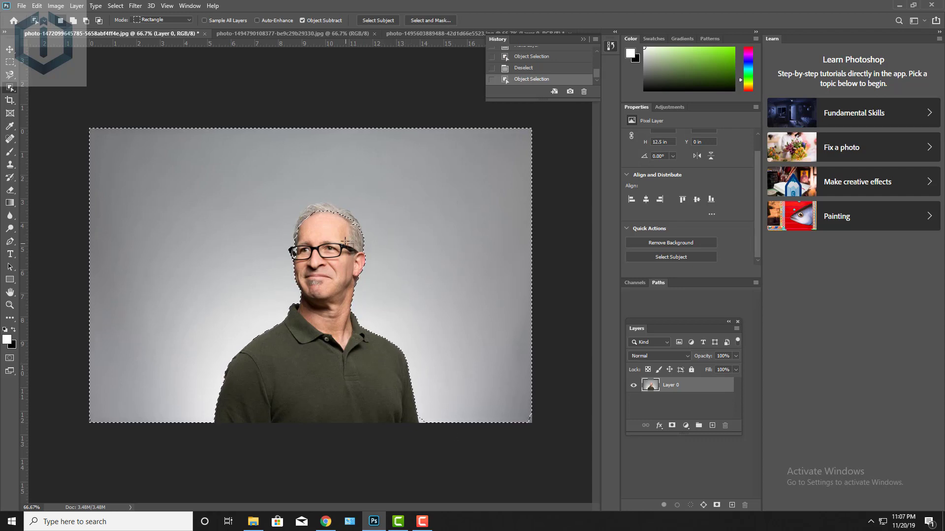
Step: Invert the background selection to the man and add the missing hair with the Object Selection tool
drag(345, 240, 311, 200)
key(ctrl+z)
key(shift+ctrl+i)
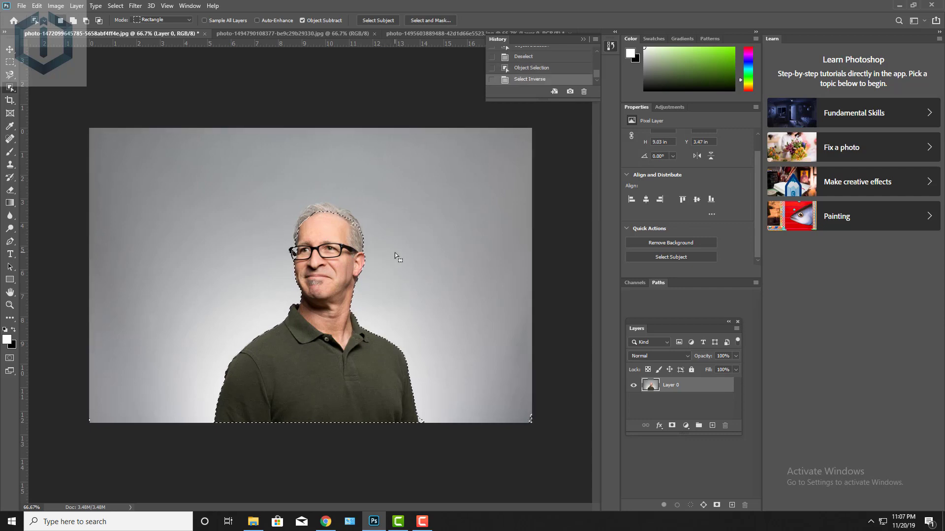
drag(363, 251, 274, 204)
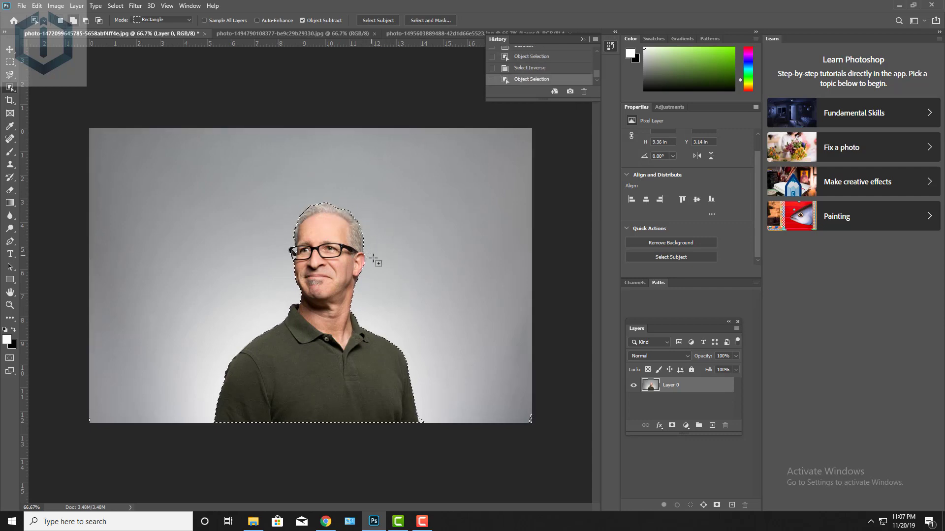
Step: Clear the current selection and select the man automatically with Select Subject
key(ctrl+plus)
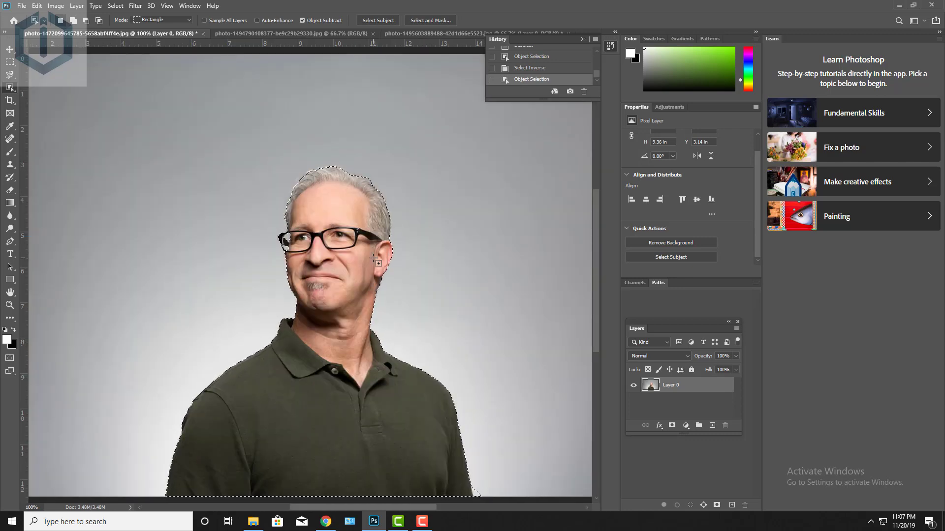
key(ctrl+minus)
key(ctrl+d)
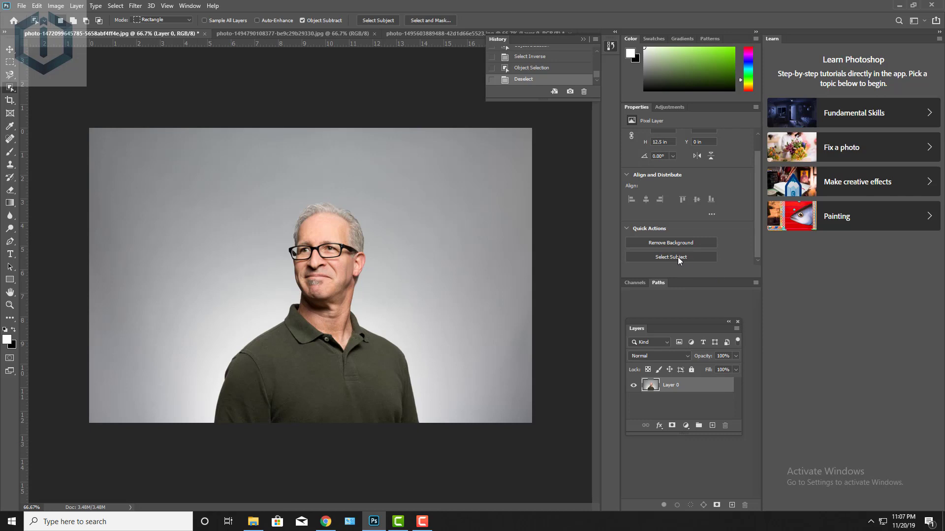
click(678, 257)
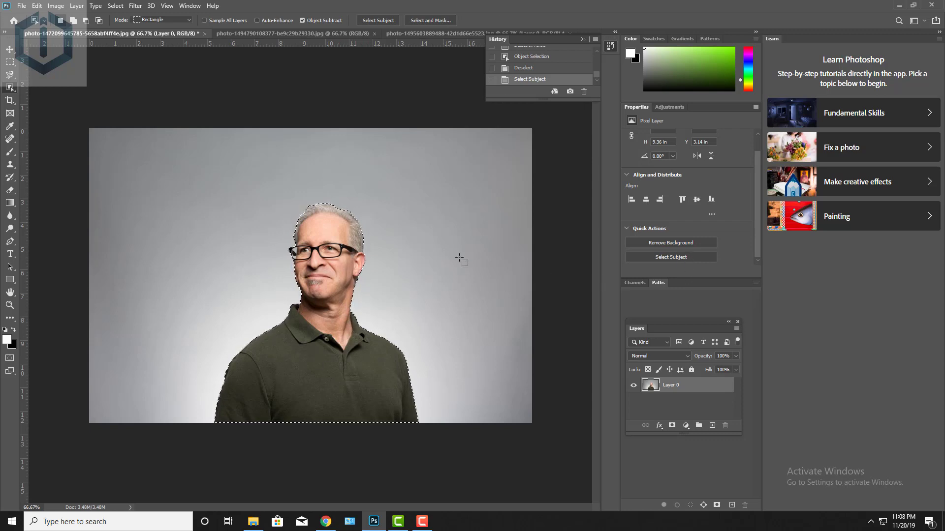
Step: Clear the current selection and cut the man out of the gray backdrop with the Remove Background quick action
click(431, 300)
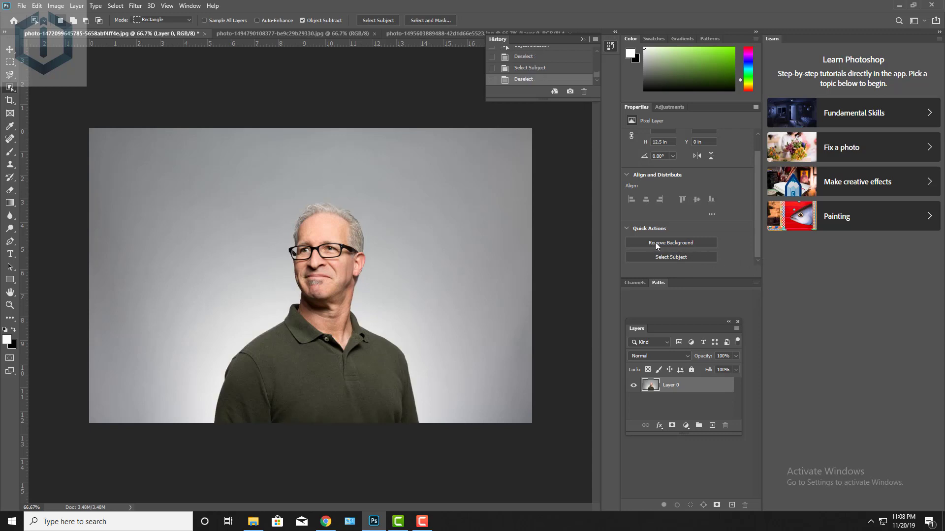
click(692, 243)
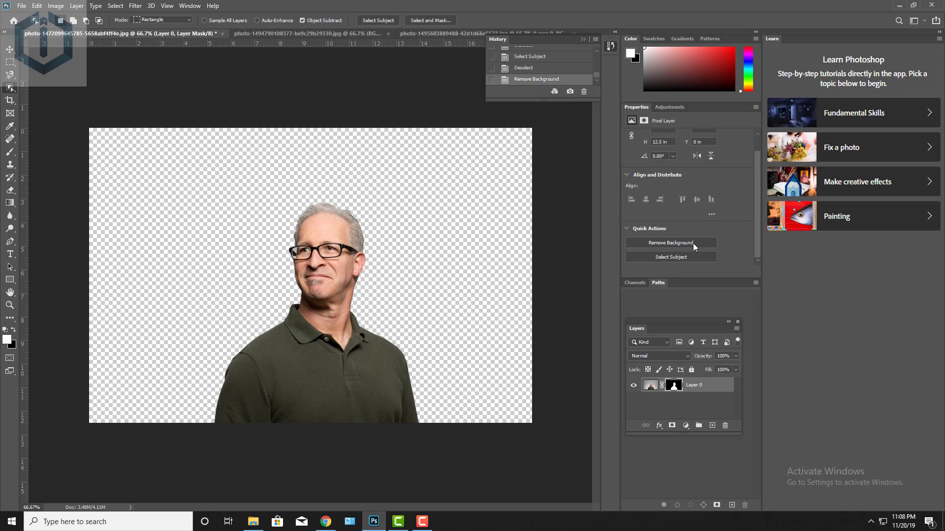
Step: Examine the cutout's edges around the man's hair, face, glasses, collar and shoulders, both close up and as a whole
key(ctrl+plus)
key(ctrl+plus)
key(ctrl+plus)
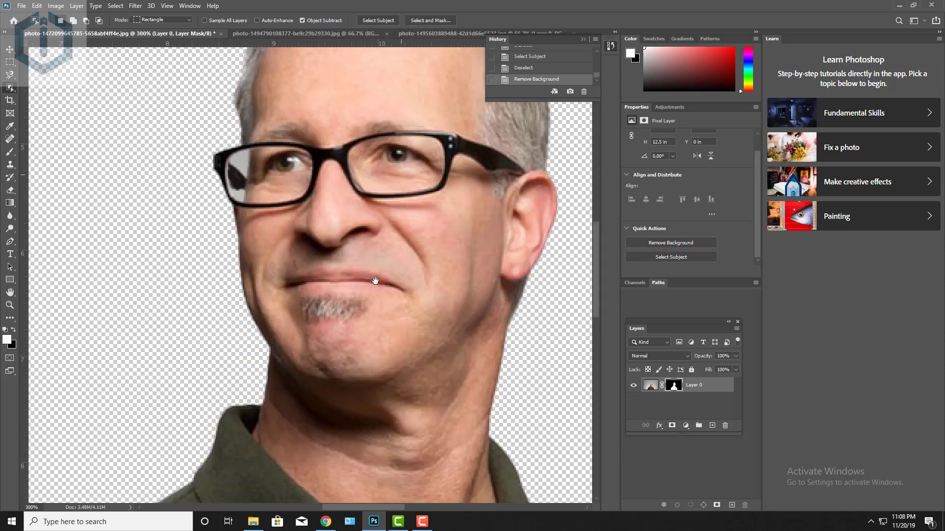
drag(375, 281, 356, 345)
key(z)
drag(460, 285, 372, 51)
drag(409, 320, 407, 132)
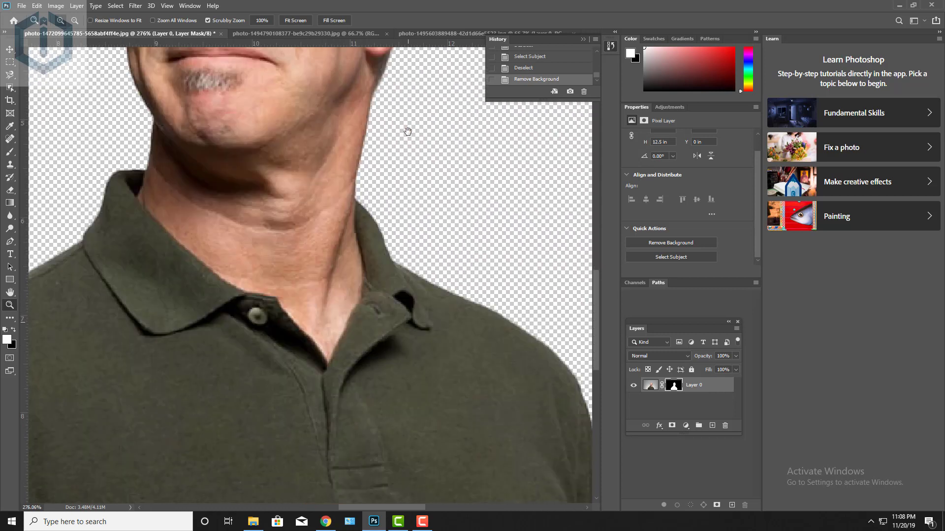
drag(424, 275, 349, 170)
drag(485, 347, 344, 103)
drag(324, 227, 509, 272)
drag(422, 214, 367, 346)
drag(450, 199, 374, 381)
drag(450, 274, 312, 330)
drag(372, 265, 344, 418)
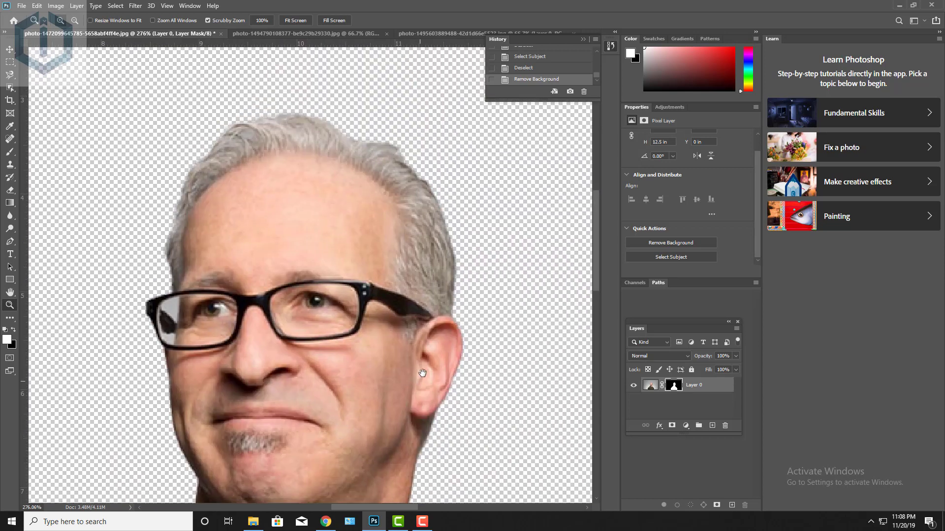
scroll(422, 372, down, 2)
scroll(485, 270, down, 4)
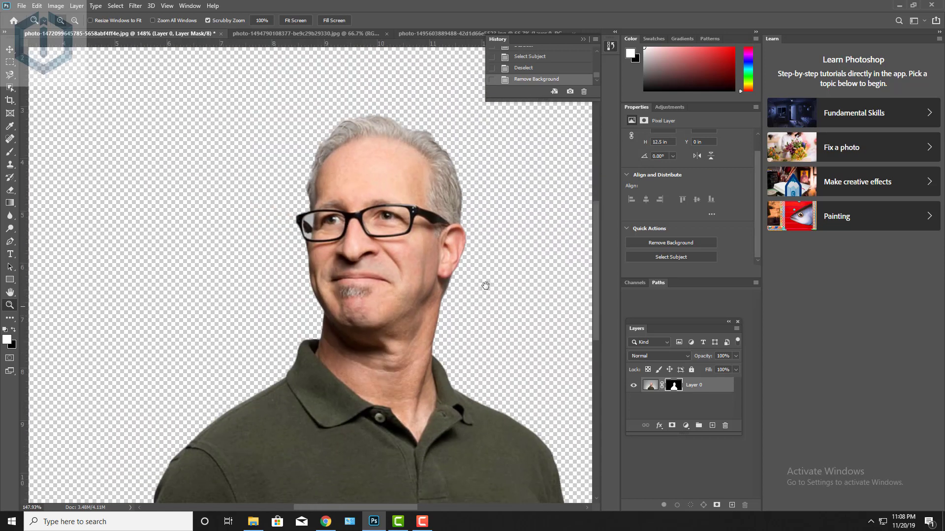
drag(485, 285, 468, 260)
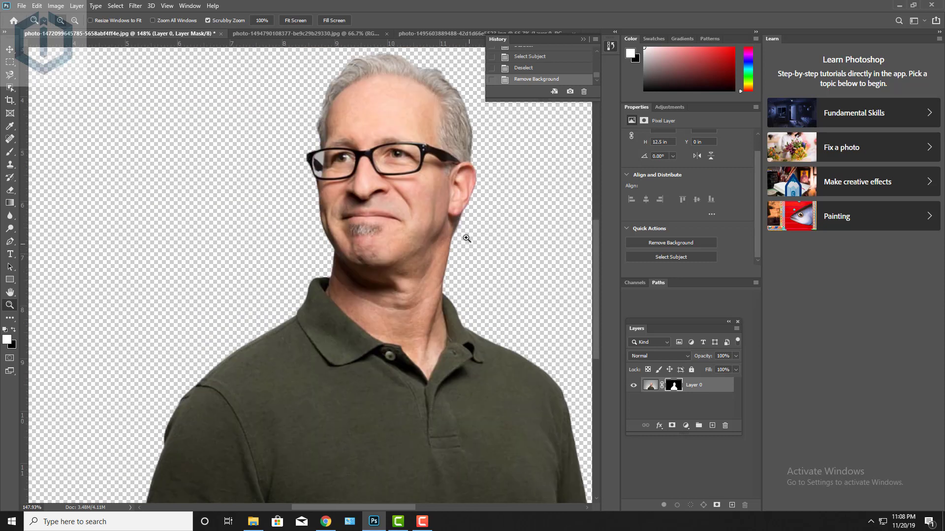
scroll(466, 238, down, 4)
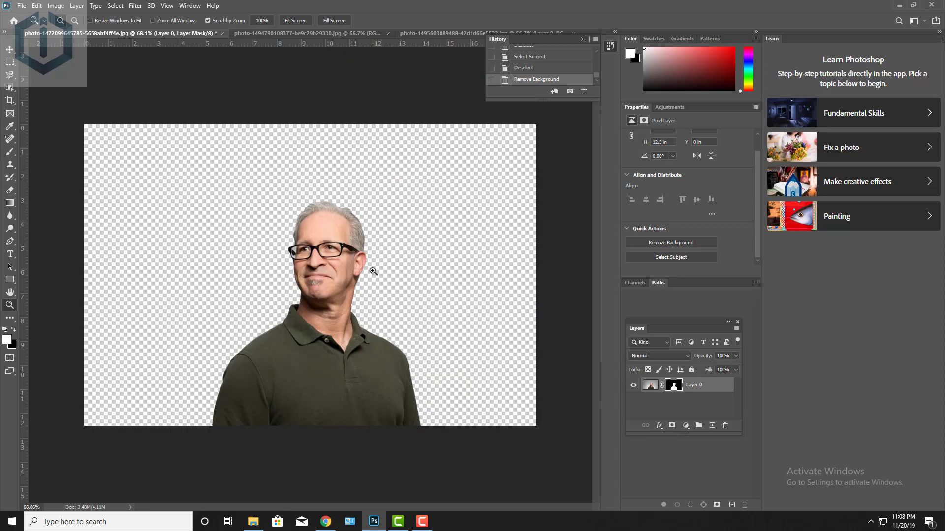
drag(373, 271, 480, 234)
drag(482, 282, 498, 222)
drag(470, 186, 466, 256)
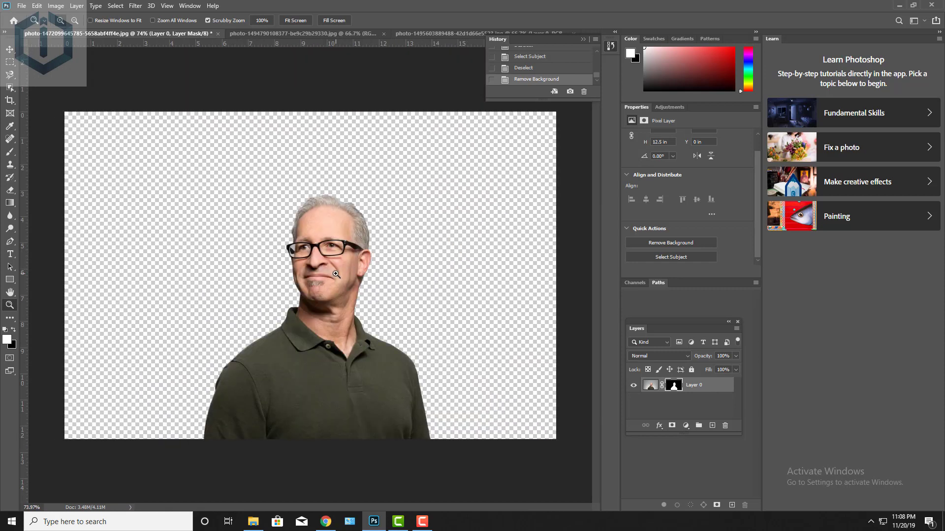
drag(336, 274, 443, 236)
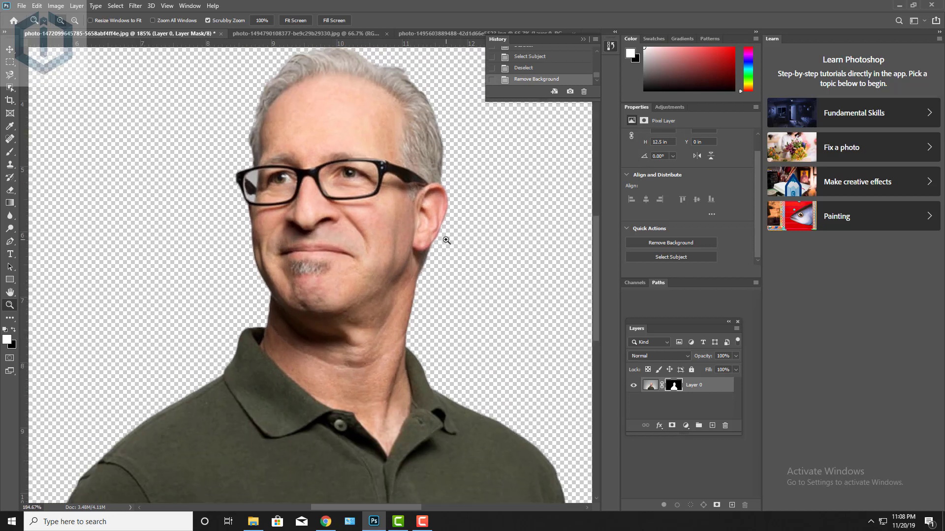
drag(444, 215, 474, 256)
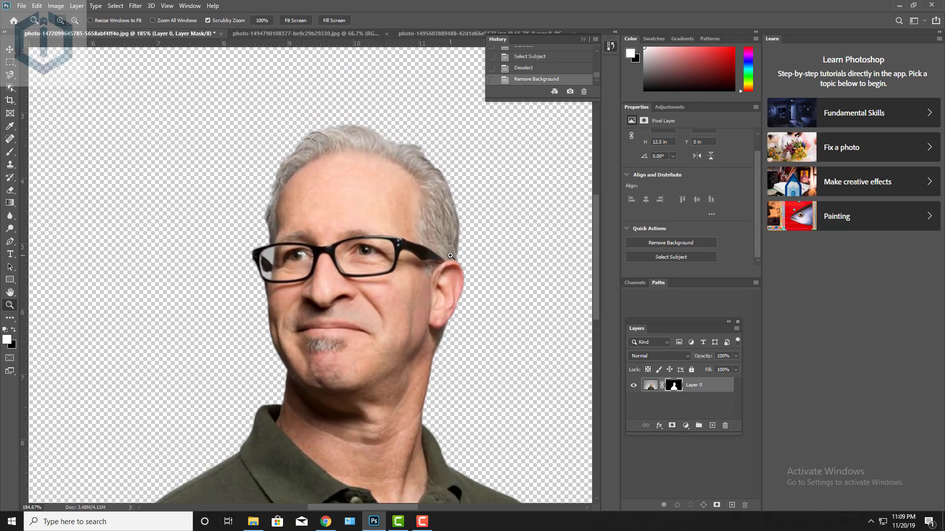
key(v)
key(ctrl+1)
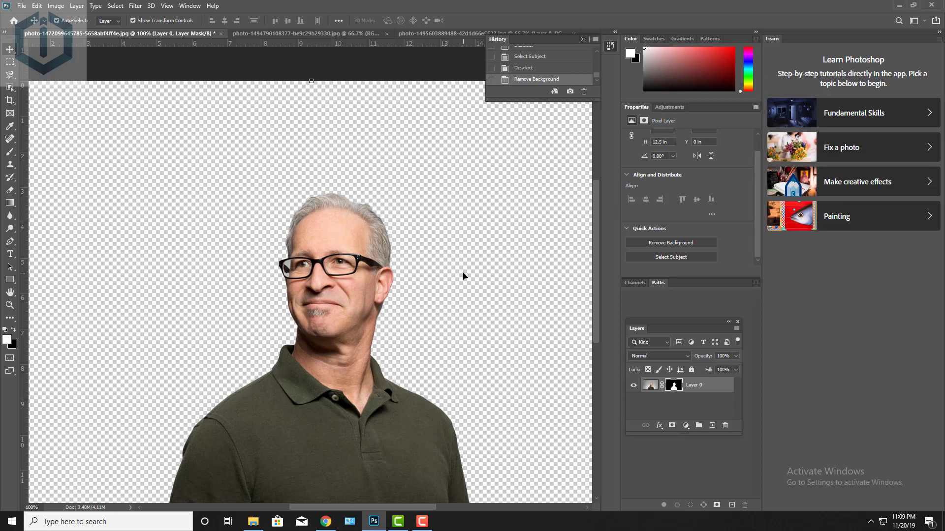
drag(463, 276, 432, 175)
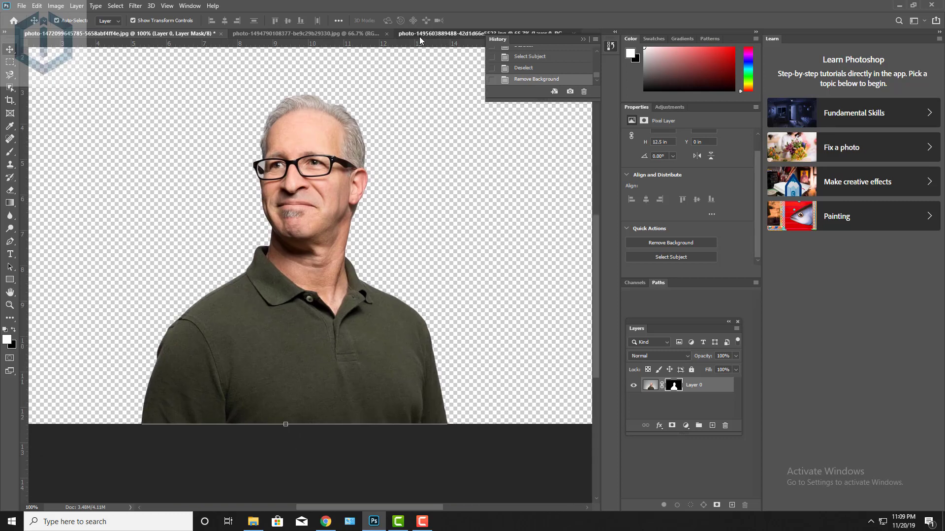
Step: Switch to the street photo of the man in the blue suit and remove its background with the quick action
click(420, 37)
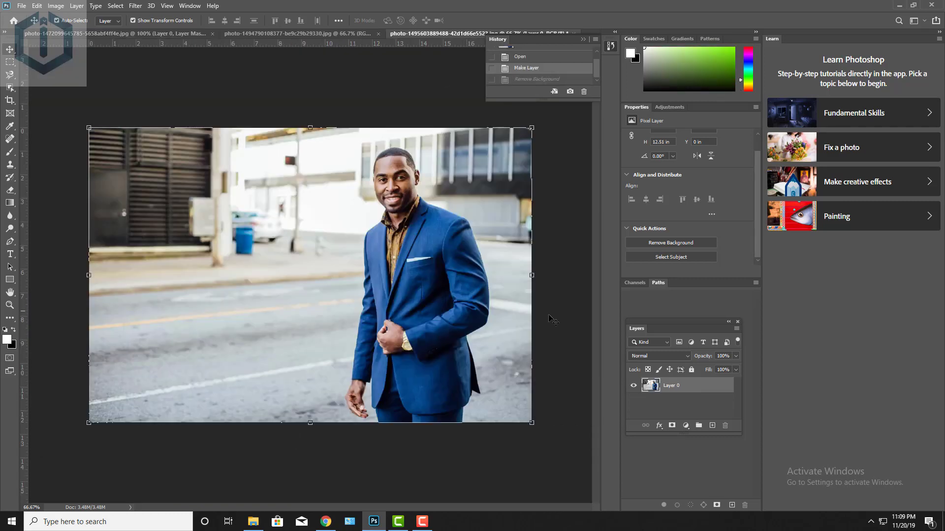
click(687, 243)
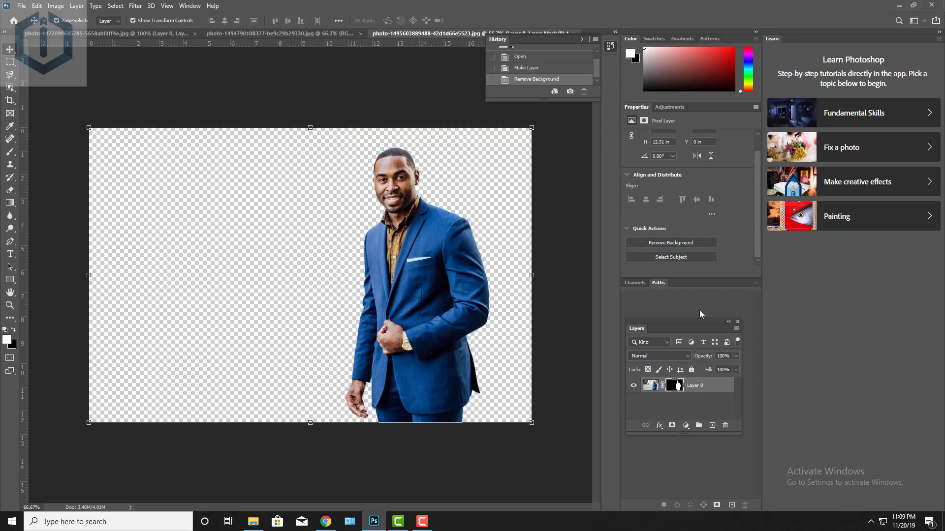
key(ctrl+plus)
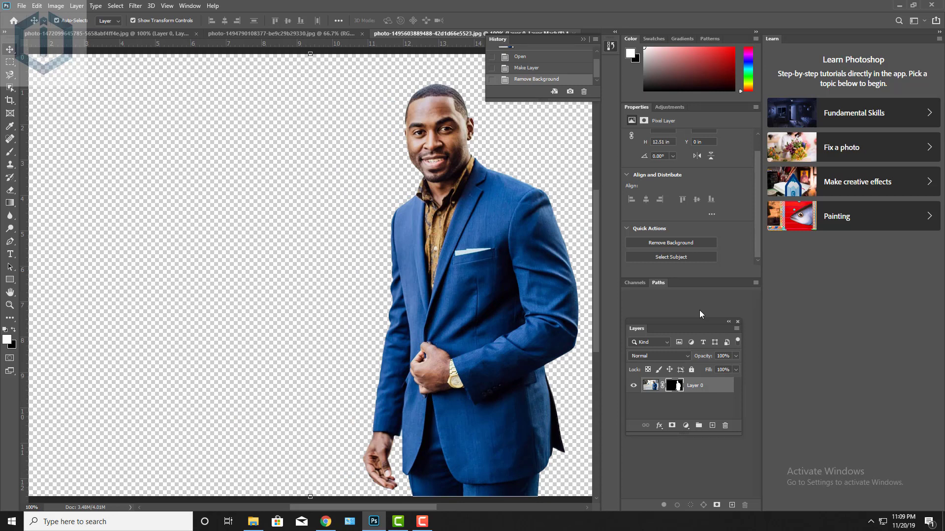
key(ctrl+minus)
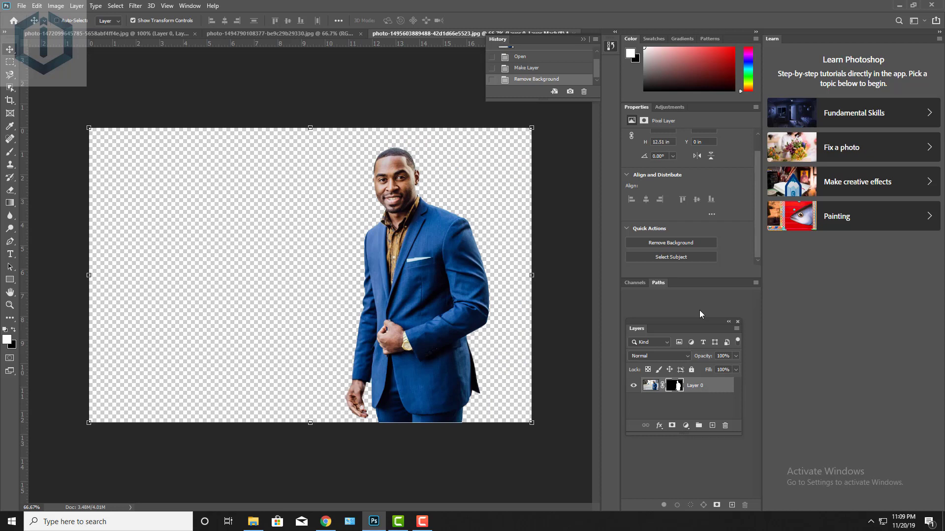
key(ctrl+plus)
key(ctrl+minus)
key(ctrl+plus)
key(ctrl+minus)
key(ctrl)
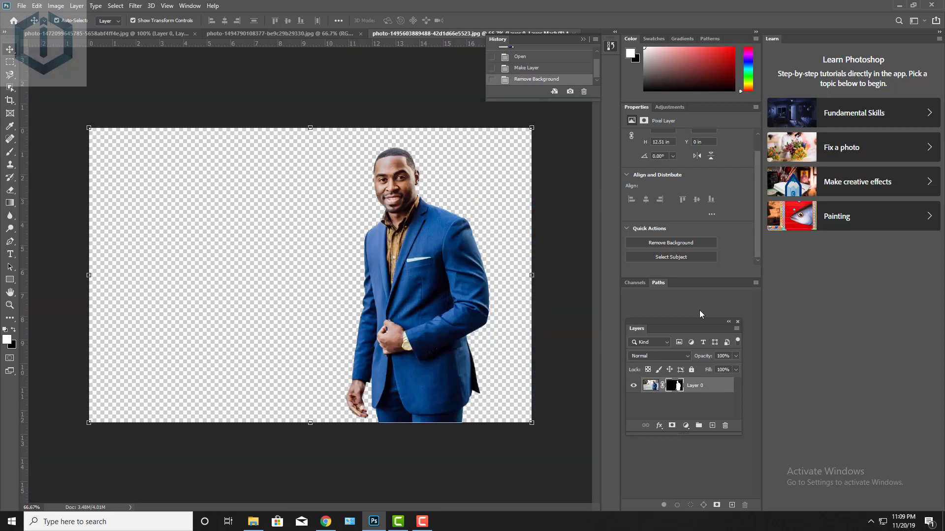